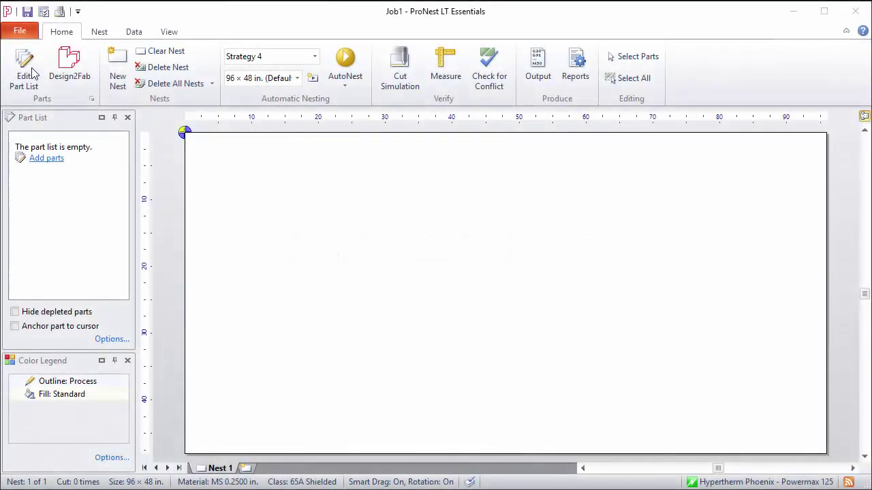
- Open the part list editor and preview BOM Multi Part.dxf from C:\Parts\Training
{"action": "left_click", "coordinate": [28, 68]}
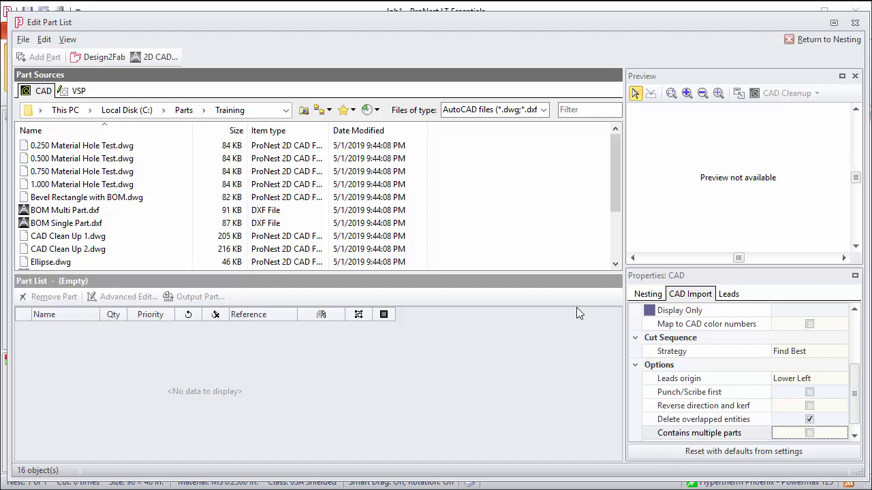
{"action": "left_click", "coordinate": [48, 213]}
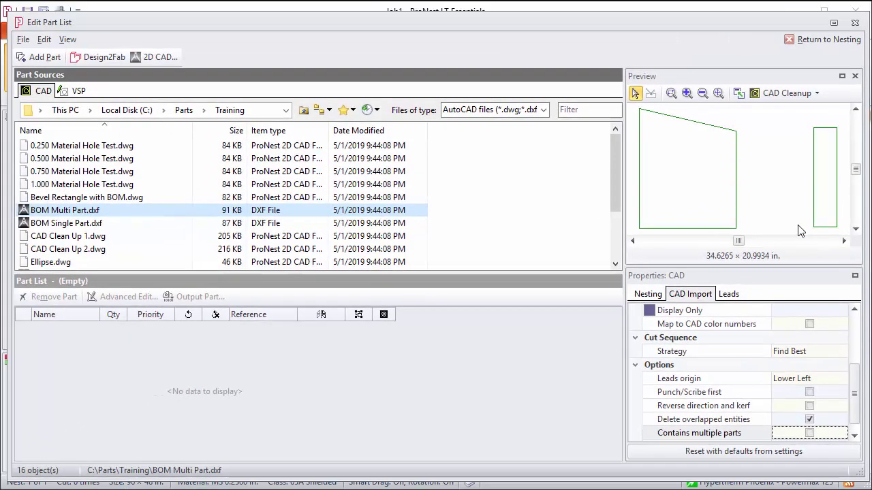
{"action": "left_click", "coordinate": [44, 59]}
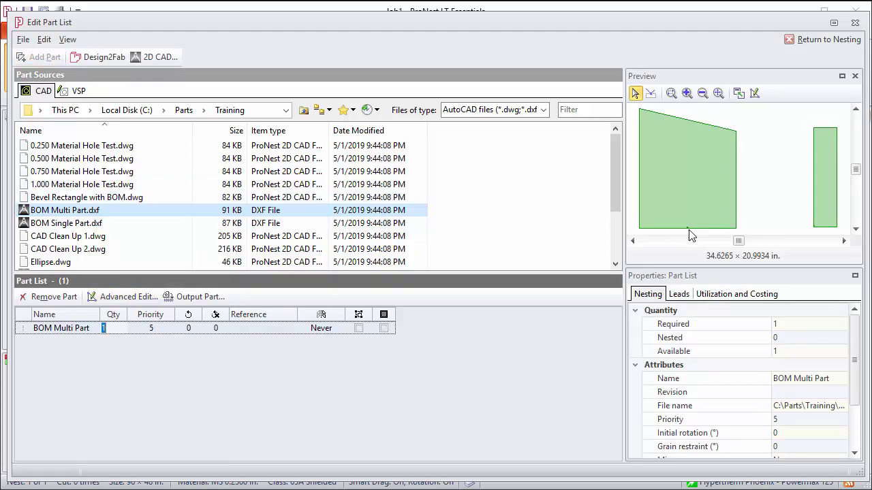
{"action": "scroll", "coordinate": [688, 233], "scroll_direction": "up", "scroll_amount": 2}
{"action": "scroll", "coordinate": [684, 225], "scroll_direction": "up", "scroll_amount": 1}
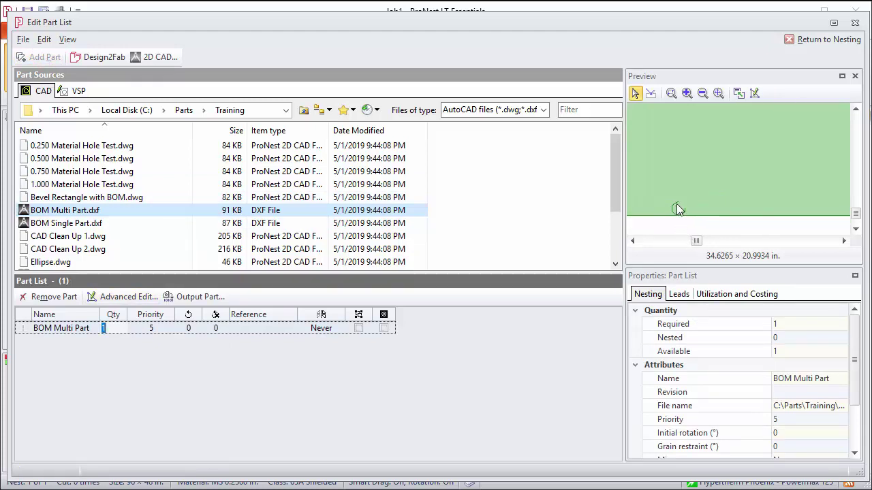
{"action": "mouse_move", "coordinate": [681, 210]}
{"action": "middle_mouse_down"}
{"action": "mouse_move", "coordinate": [768, 150]}
{"action": "mouse_move", "coordinate": [754, 179]}
{"action": "middle_mouse_up"}
{"action": "scroll", "coordinate": [755, 179], "scroll_direction": "down", "scroll_amount": 1}
{"action": "scroll", "coordinate": [749, 171], "scroll_direction": "down", "scroll_amount": 1}
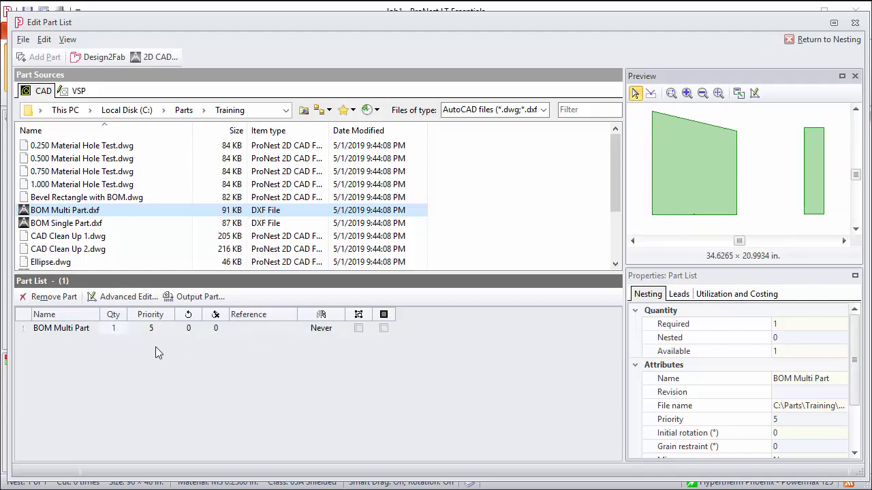
{"action": "left_click", "coordinate": [68, 333]}
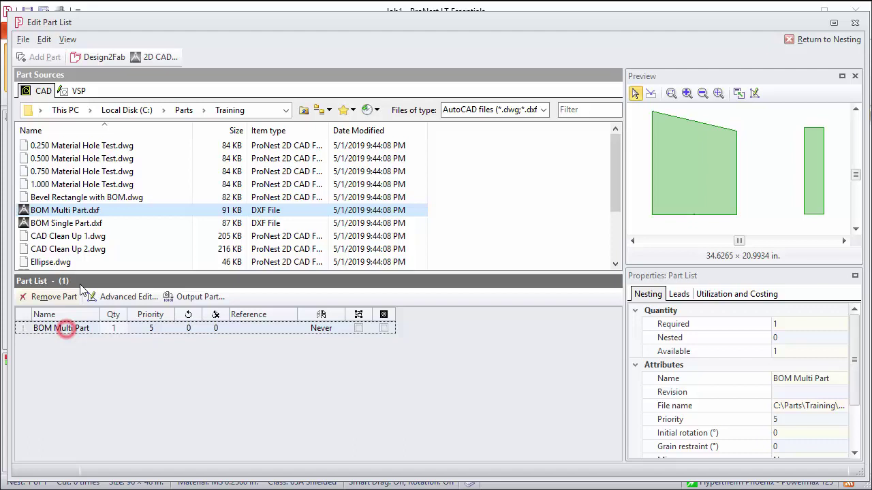
{"action": "left_click", "coordinate": [62, 297]}
{"action": "left_click", "coordinate": [613, 371]}
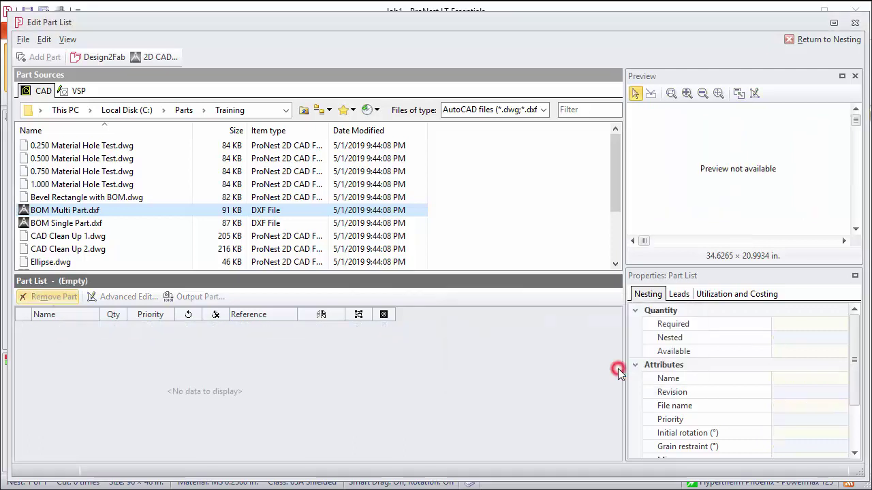
- Add BOM Multi Part.dxf to the part list with Contains multiple parts checked
{"action": "left_click", "coordinate": [115, 211]}
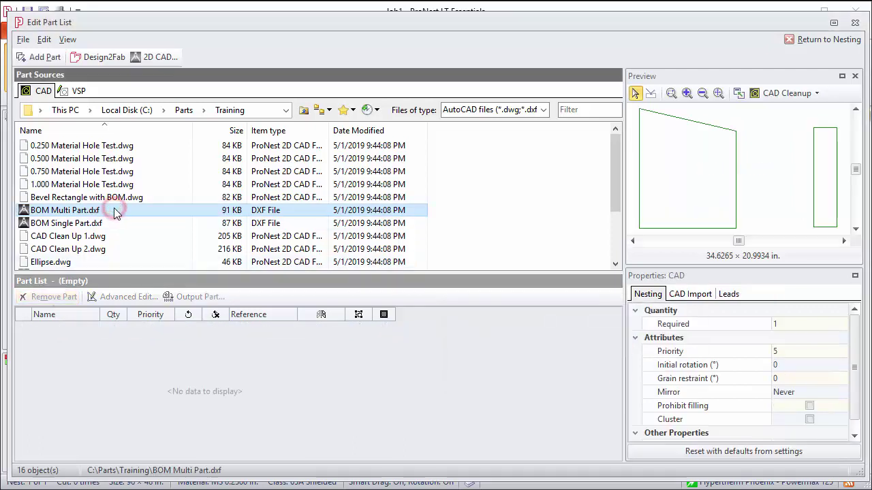
{"action": "left_click", "coordinate": [113, 211]}
{"action": "left_click", "coordinate": [703, 296]}
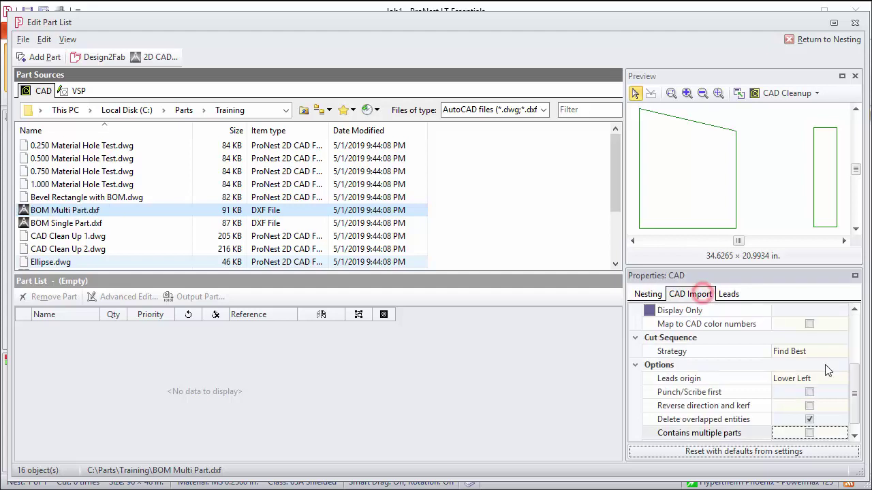
{"action": "left_click_drag", "start_coordinate": [859, 388], "coordinate": [858, 397]}
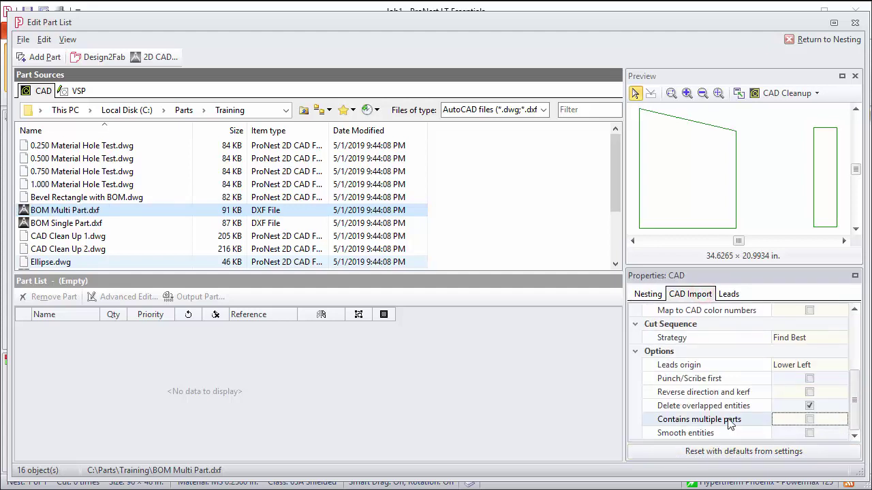
{"action": "left_click", "coordinate": [809, 420]}
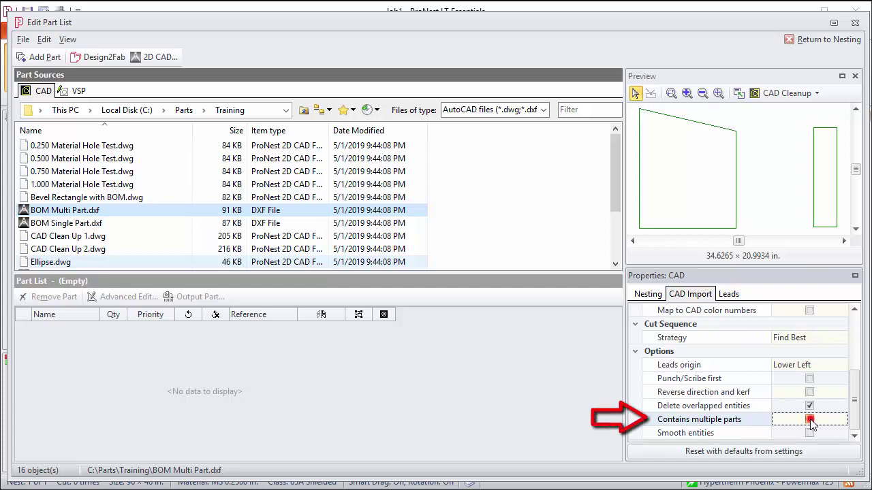
{"action": "left_click", "coordinate": [34, 56]}
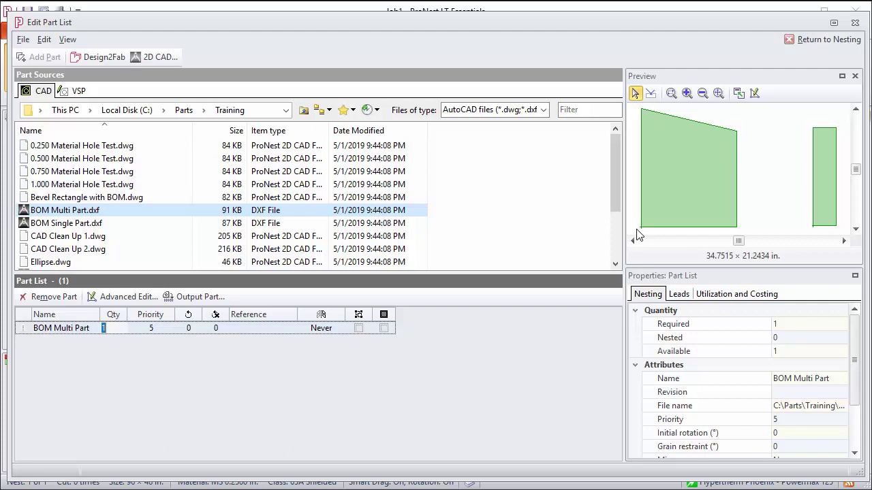
- Add BOM Multi Part.dxf with Explode multiple parts on, then inspect BOM Multi Part(1) and (2)
{"action": "left_click", "coordinate": [114, 213]}
{"action": "left_click", "coordinate": [130, 214]}
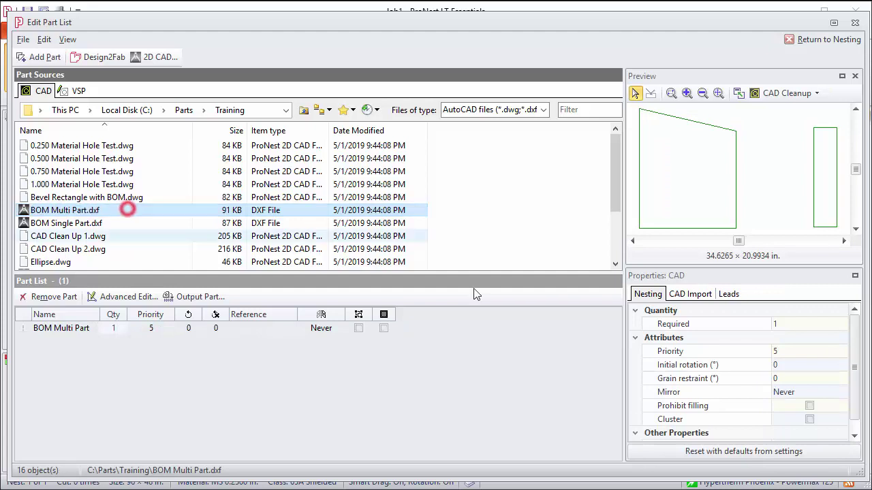
{"action": "left_click", "coordinate": [690, 294]}
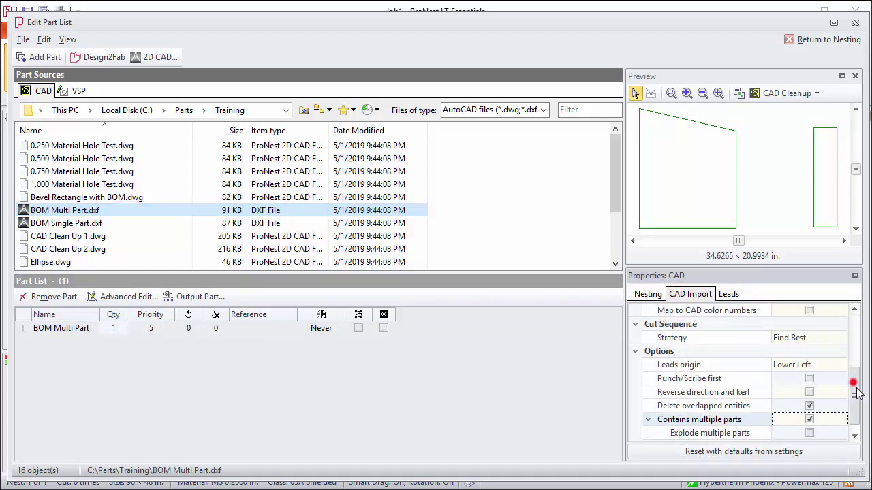
{"action": "left_click_drag", "start_coordinate": [854, 385], "coordinate": [854, 392]}
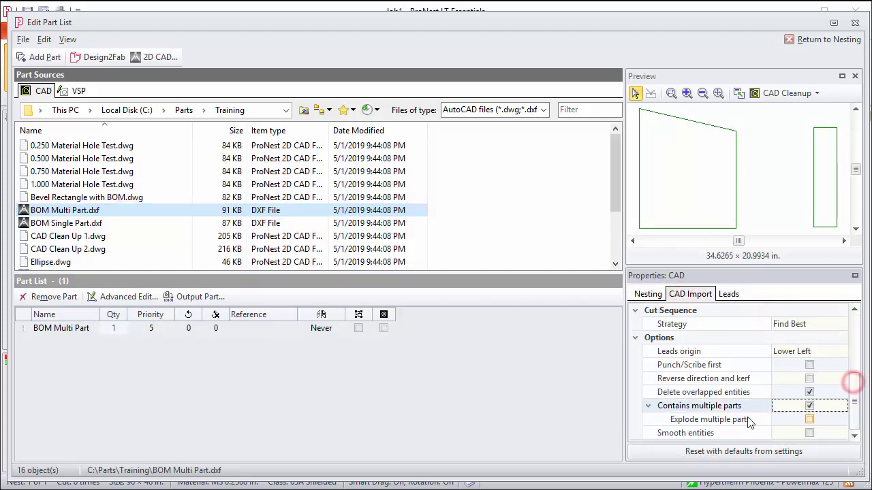
{"action": "left_click", "coordinate": [810, 423]}
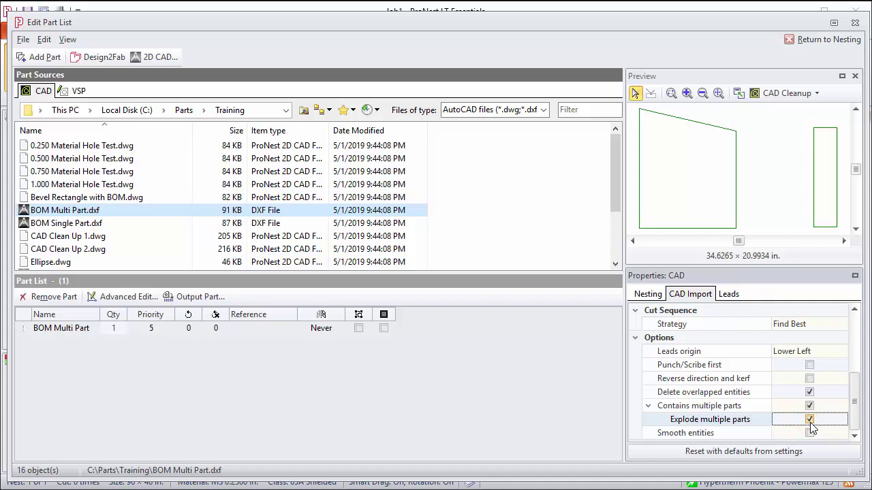
{"action": "left_click", "coordinate": [36, 60]}
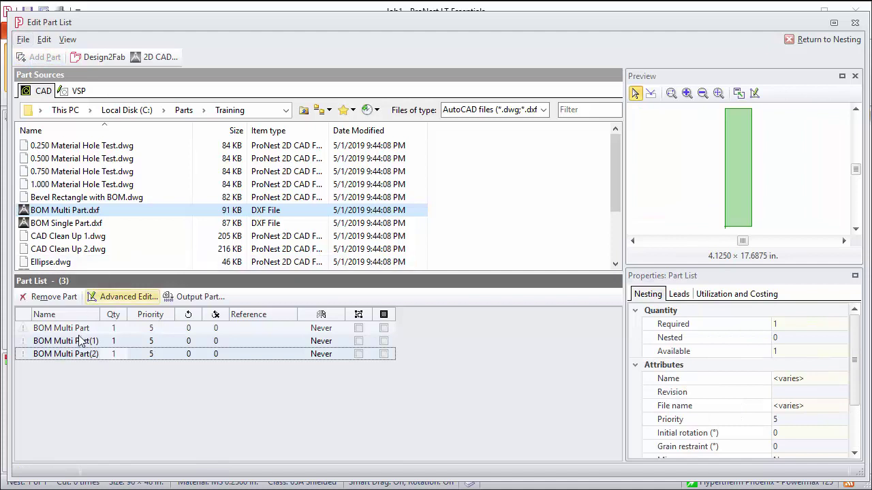
{"action": "left_click", "coordinate": [76, 341]}
{"action": "left_click", "coordinate": [77, 355]}
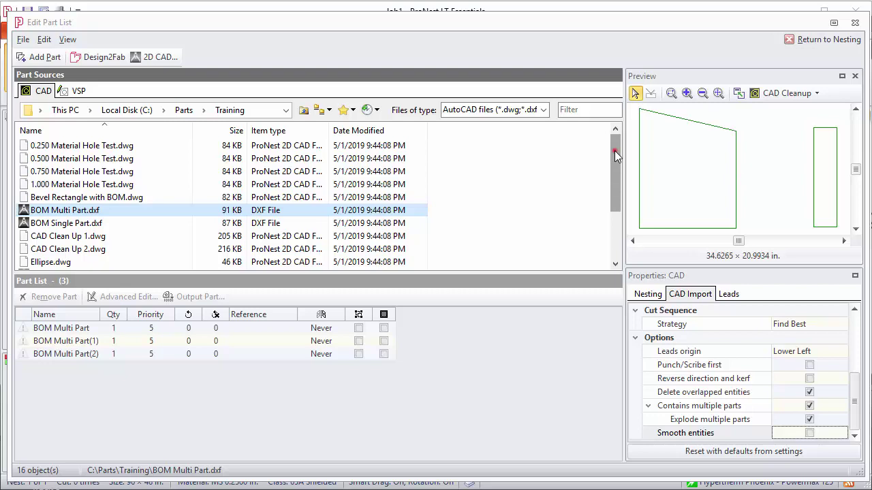
- Add Spline.dxf with contains-multiple-parts off and Smooth entities unchecked
{"action": "left_click_drag", "start_coordinate": [614, 150], "coordinate": [611, 216]}
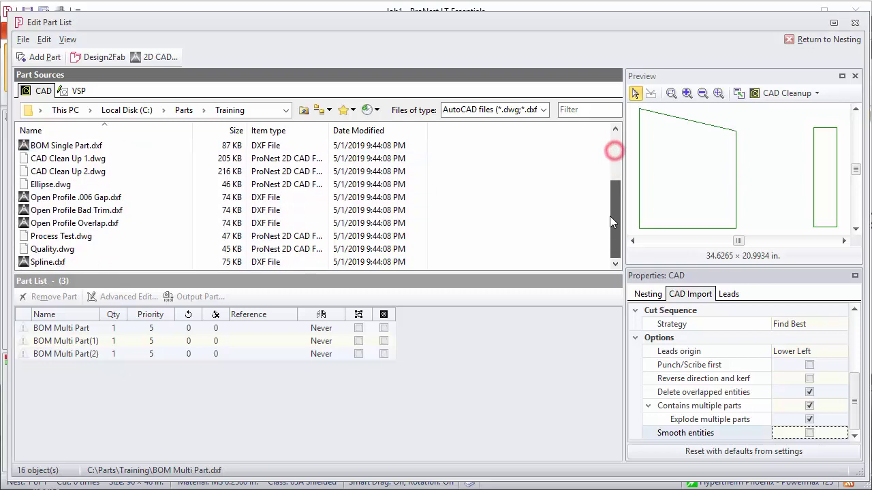
{"action": "left_click", "coordinate": [71, 263]}
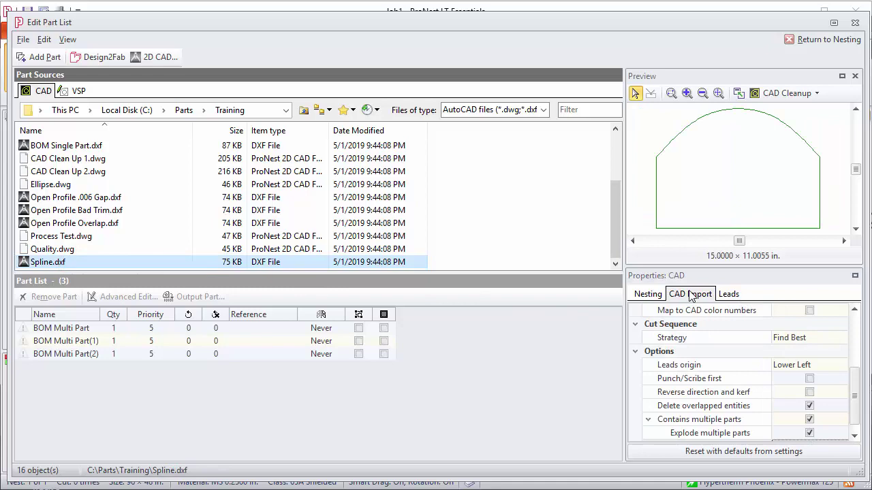
{"action": "left_click", "coordinate": [809, 421]}
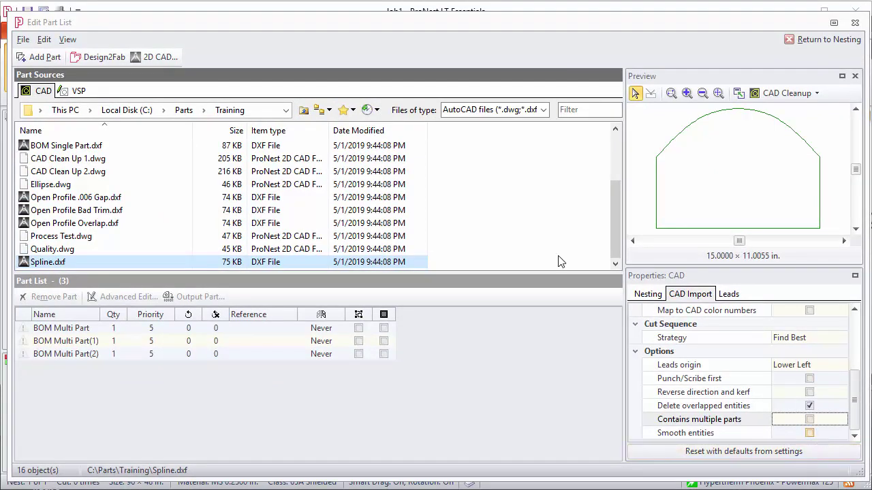
{"action": "left_click", "coordinate": [27, 58]}
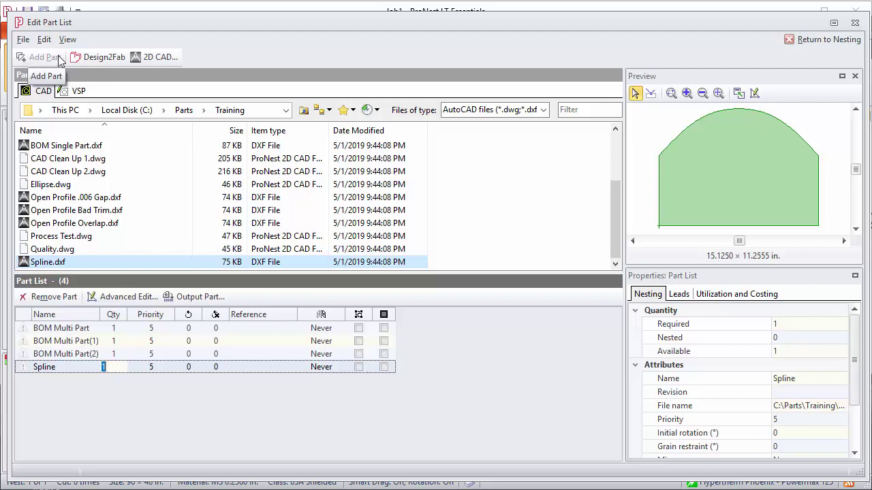
- Open the Spline part in Advanced Edit and check the View menu options
{"action": "left_click", "coordinate": [128, 298]}
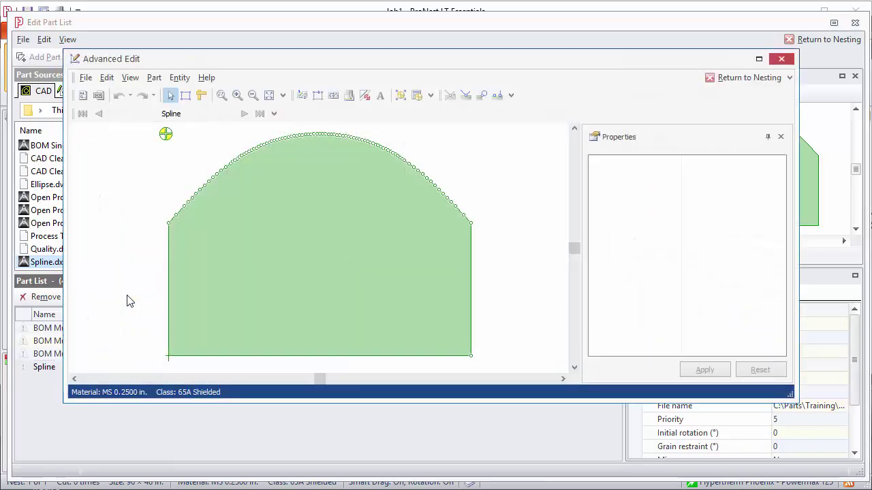
{"action": "left_click", "coordinate": [130, 78]}
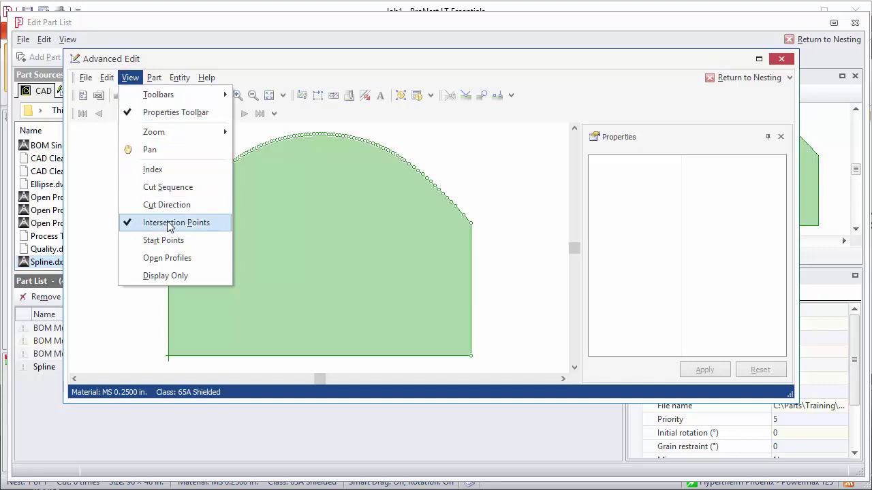
{"action": "left_click", "coordinate": [331, 60]}
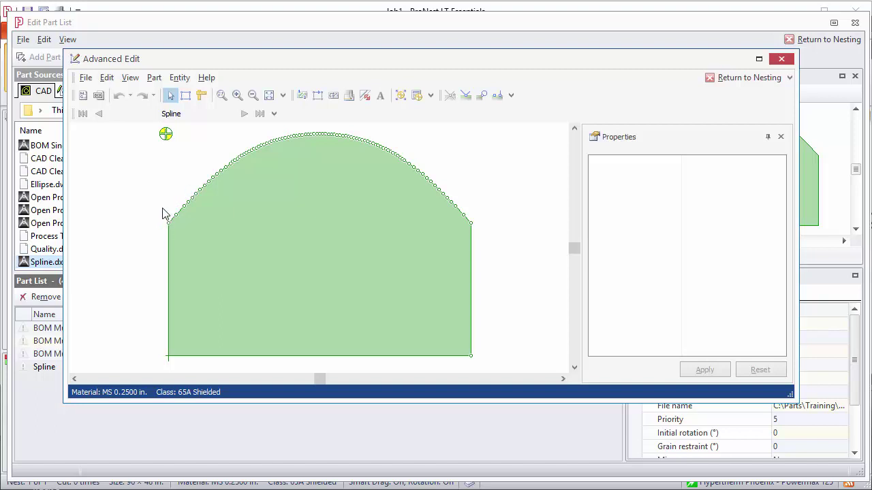
- Zoom into the spline's left end and inspect one segment: a 0.5791 in. straight line
{"action": "scroll", "coordinate": [164, 214], "scroll_direction": "up", "scroll_amount": 2}
{"action": "scroll", "coordinate": [189, 208], "scroll_direction": "up", "scroll_amount": 1}
{"action": "scroll", "coordinate": [188, 208], "scroll_direction": "up", "scroll_amount": 2}
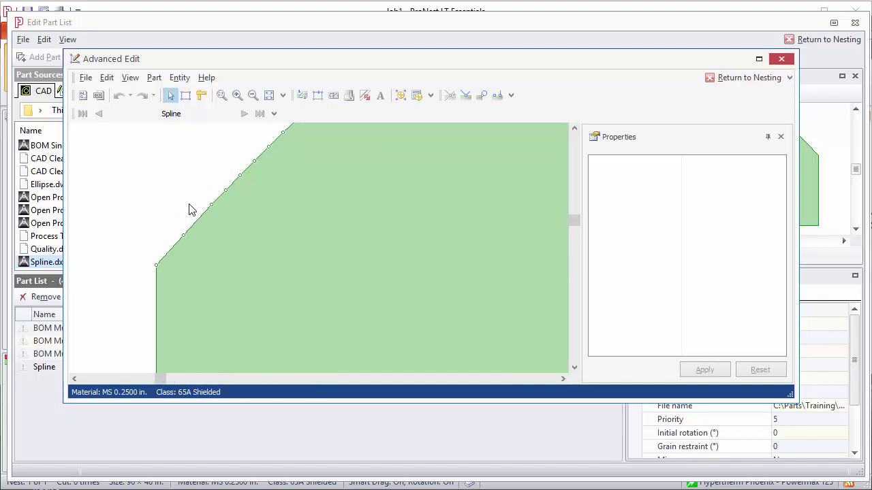
{"action": "scroll", "coordinate": [189, 208], "scroll_direction": "up", "scroll_amount": 1}
{"action": "scroll", "coordinate": [182, 206], "scroll_direction": "up", "scroll_amount": 1}
{"action": "scroll", "coordinate": [184, 207], "scroll_direction": "up", "scroll_amount": 1}
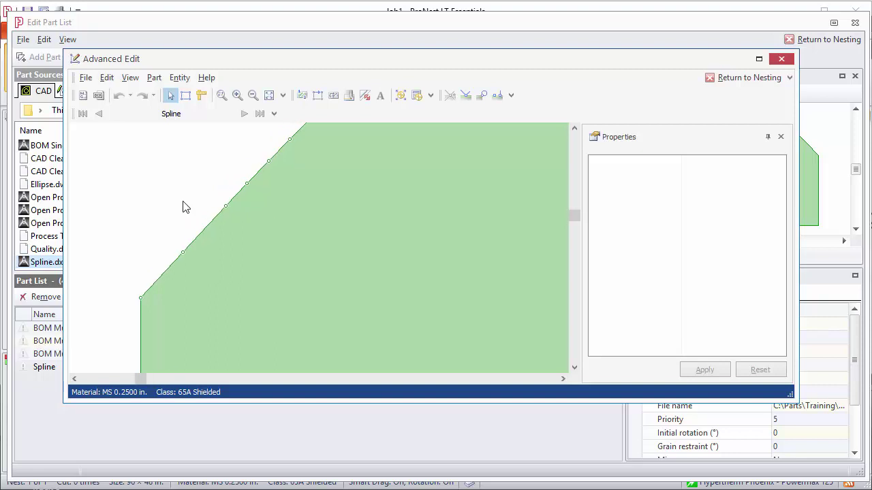
{"action": "scroll", "coordinate": [183, 207], "scroll_direction": "down", "scroll_amount": 1}
{"action": "scroll", "coordinate": [183, 207], "scroll_direction": "down", "scroll_amount": 1}
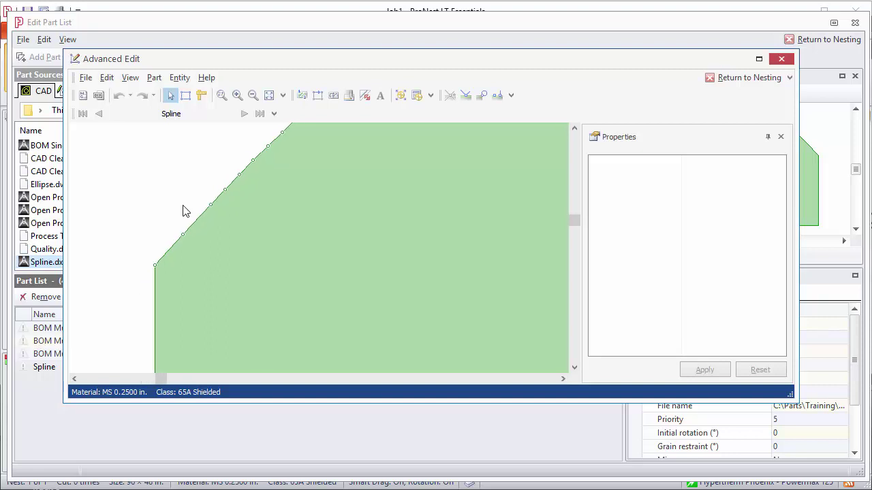
{"action": "left_click", "coordinate": [171, 248]}
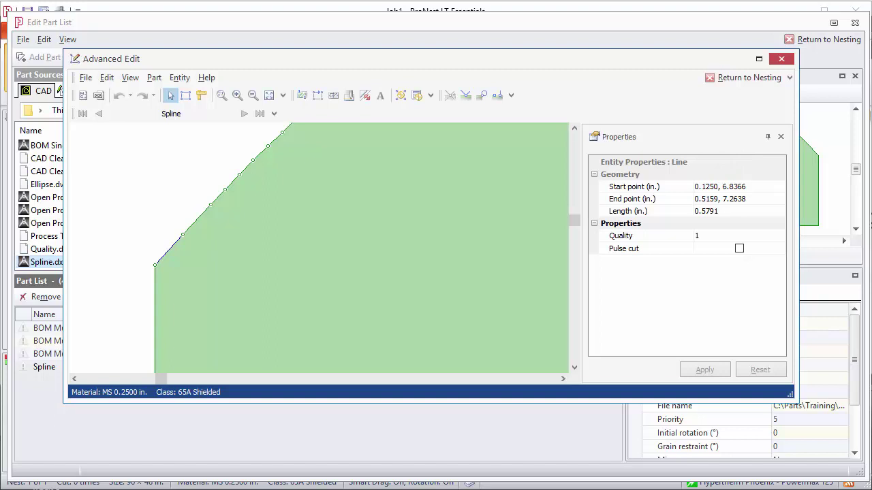
- Zoom out and pan to view the whole spline's dozens of short straight segments
{"action": "scroll", "coordinate": [480, 179], "scroll_direction": "down", "scroll_amount": 3}
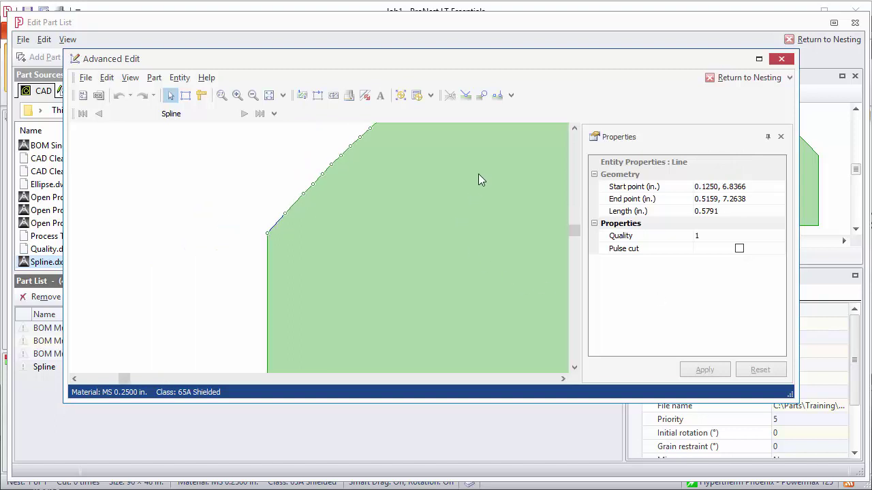
{"action": "middle_click_drag", "start_coordinate": [478, 179], "coordinate": [316, 193]}
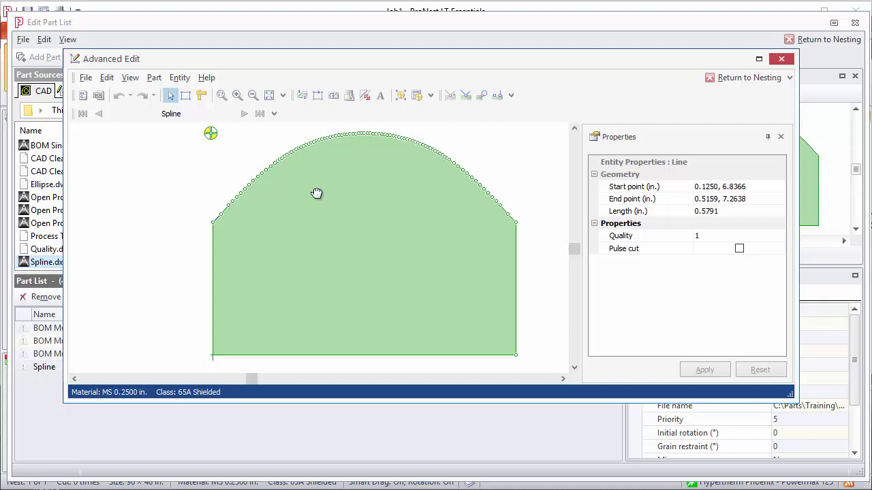
- Back in the part list, add Spline.dxf again with Smooth entities at 0.0100 in., confirming the duplicate
{"action": "left_click", "coordinate": [723, 79]}
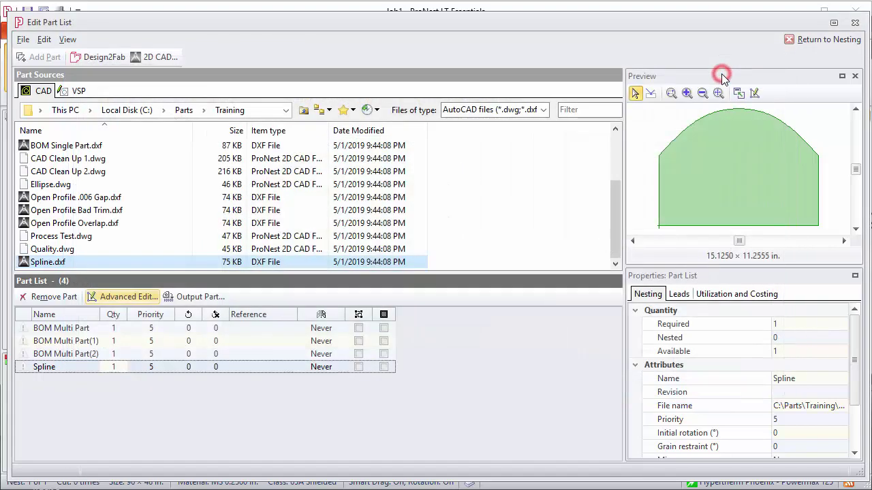
{"action": "left_click", "coordinate": [198, 267]}
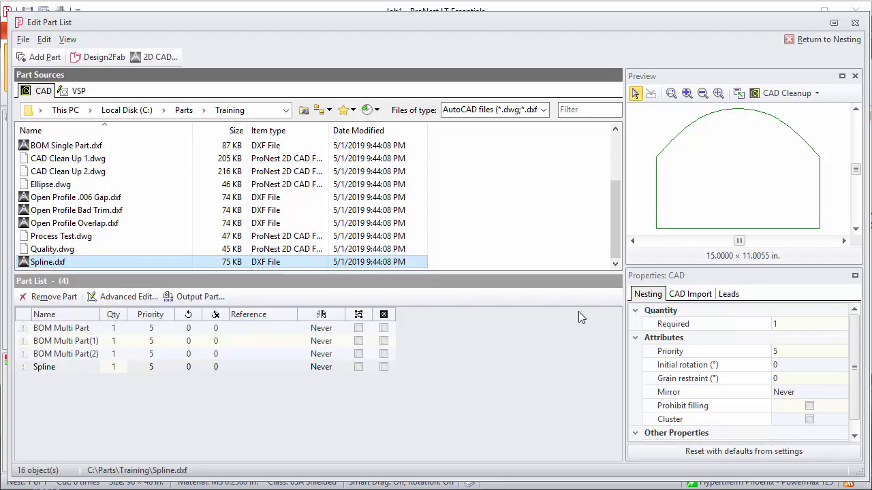
{"action": "left_click", "coordinate": [695, 297]}
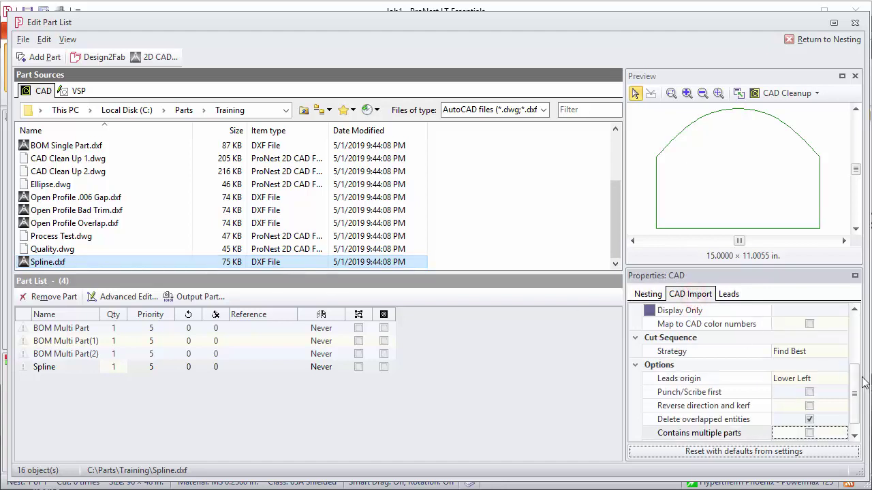
{"action": "left_click_drag", "start_coordinate": [854, 381], "coordinate": [854, 397]}
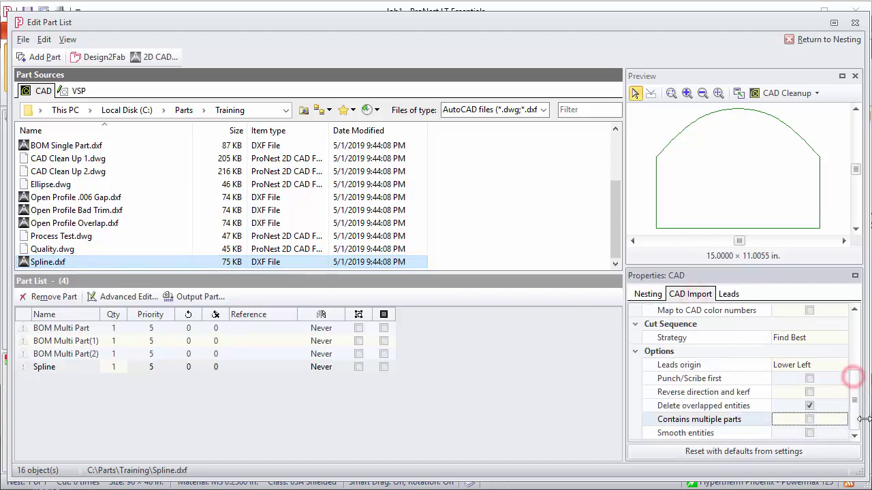
{"action": "left_click", "coordinate": [809, 433]}
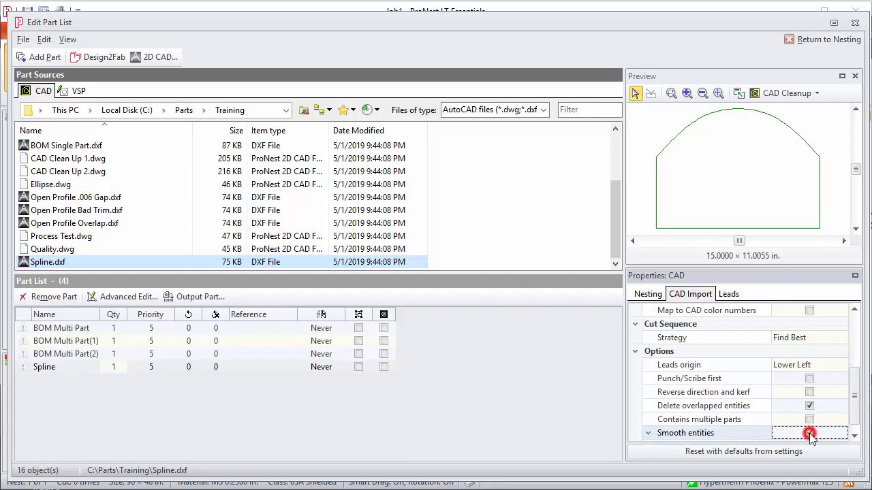
{"action": "left_click", "coordinate": [856, 407]}
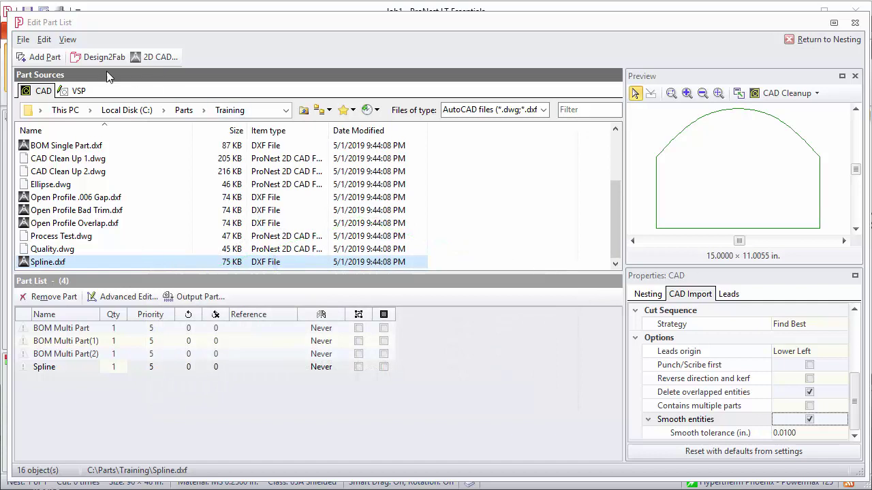
{"action": "left_click", "coordinate": [45, 60]}
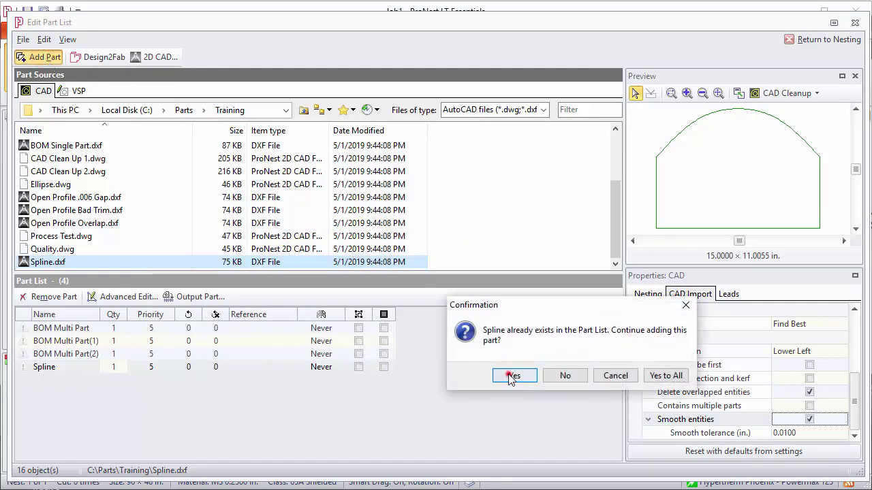
{"action": "left_click", "coordinate": [513, 376]}
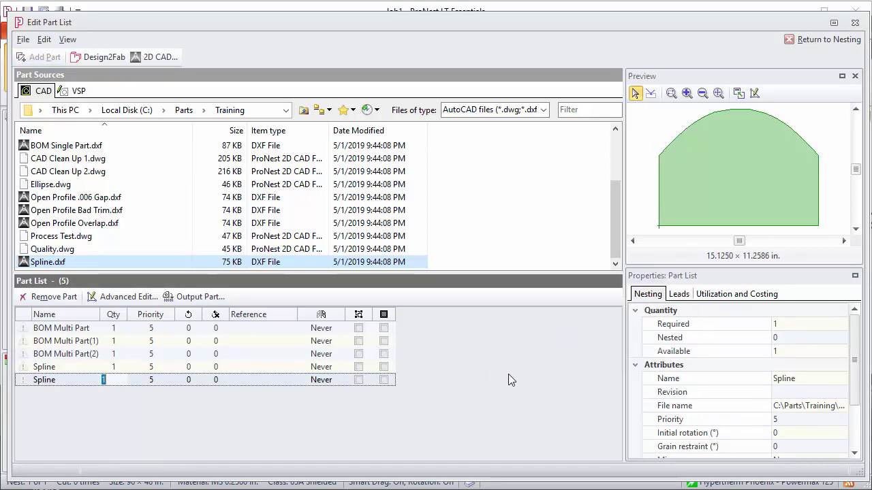
- Open the smoothed Spline in Advanced Edit and inspect its top segment, a clockwise arc
{"action": "left_click", "coordinate": [123, 301]}
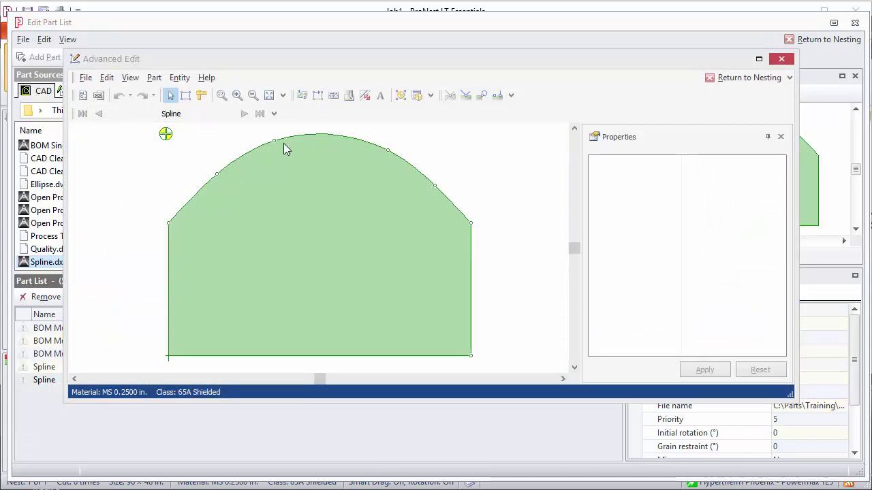
{"action": "left_click", "coordinate": [333, 135]}
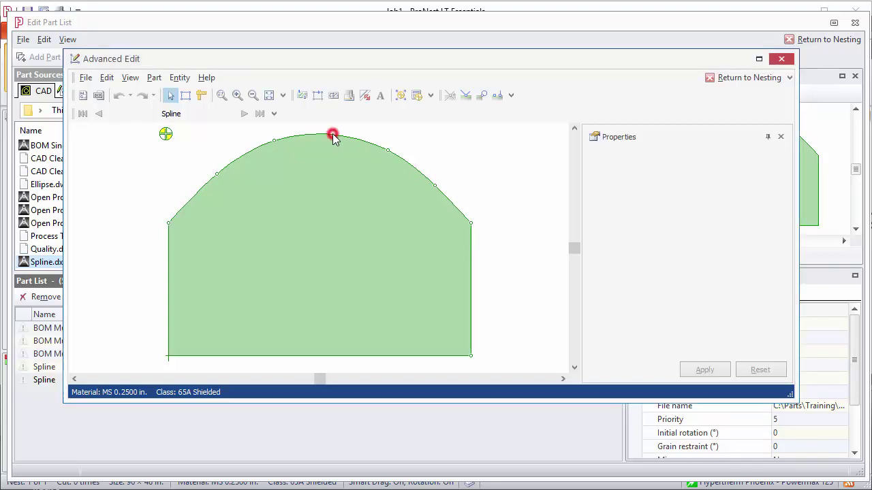